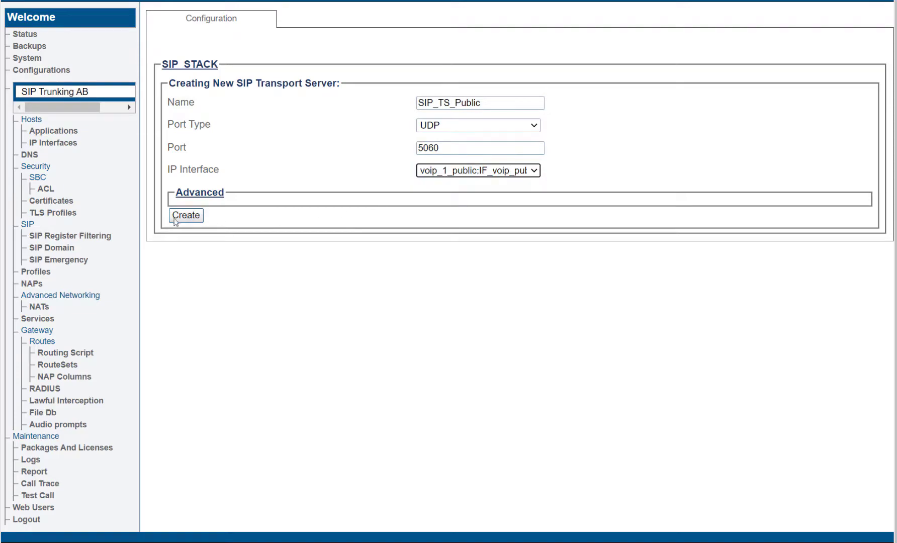
# - Create the SIP_TS_Public transport server, plus a second UDP transport server named SIP_TS_Private on port 5060 using the voip_0_private IP interface
pyautogui.click(171, 217)
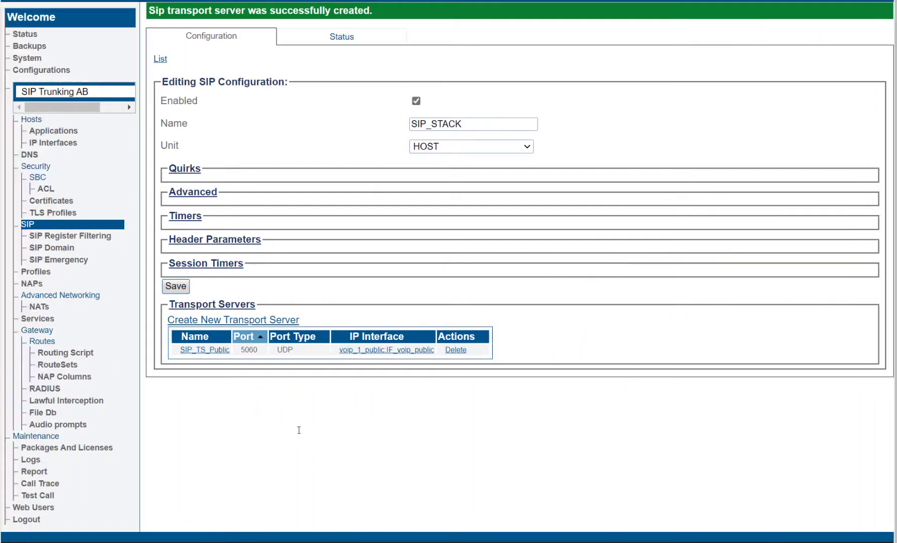
pyautogui.click(274, 326)
pyautogui.write('SIP_TS_P')
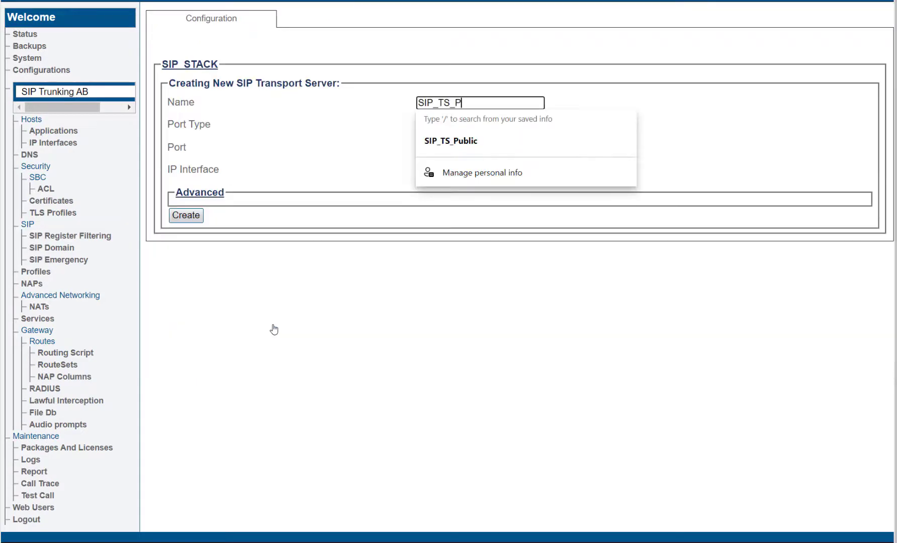
pyautogui.write('rivate')
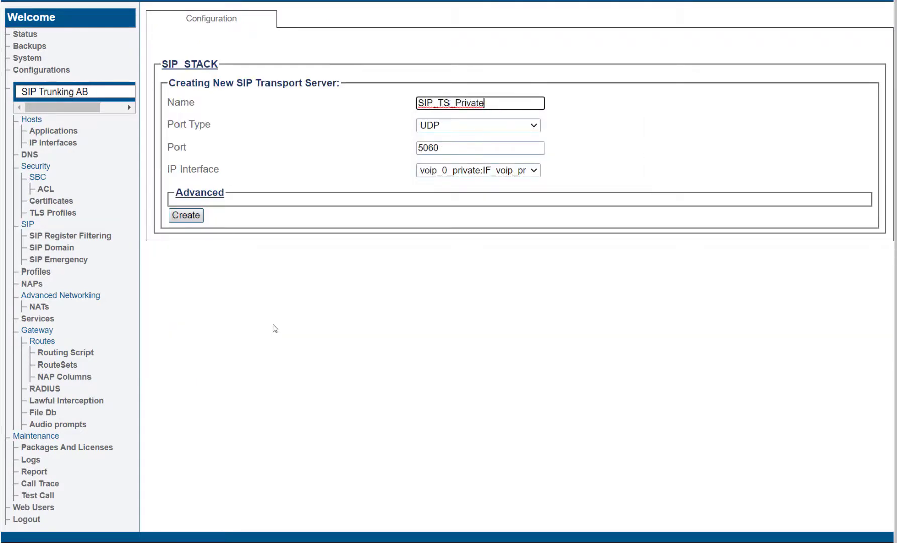
pyautogui.click(488, 176)
pyautogui.click(488, 181)
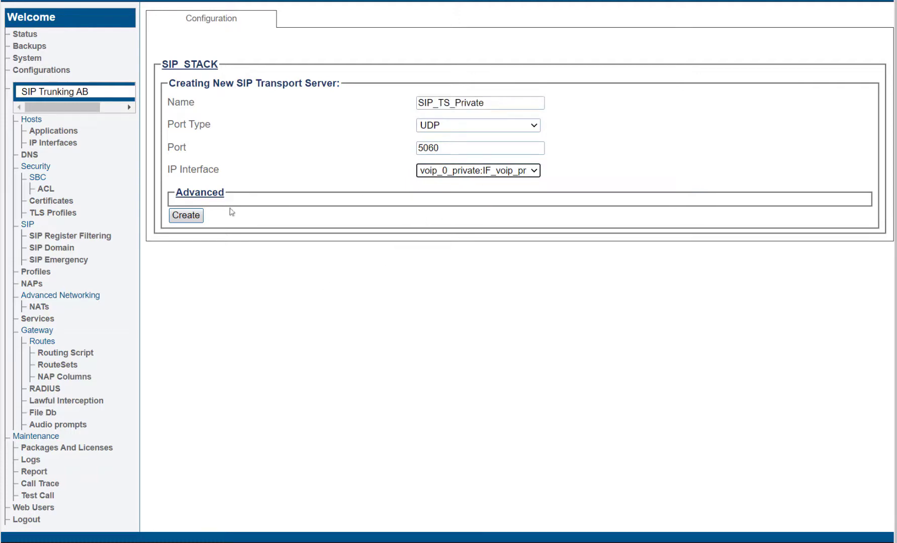
pyautogui.click(187, 216)
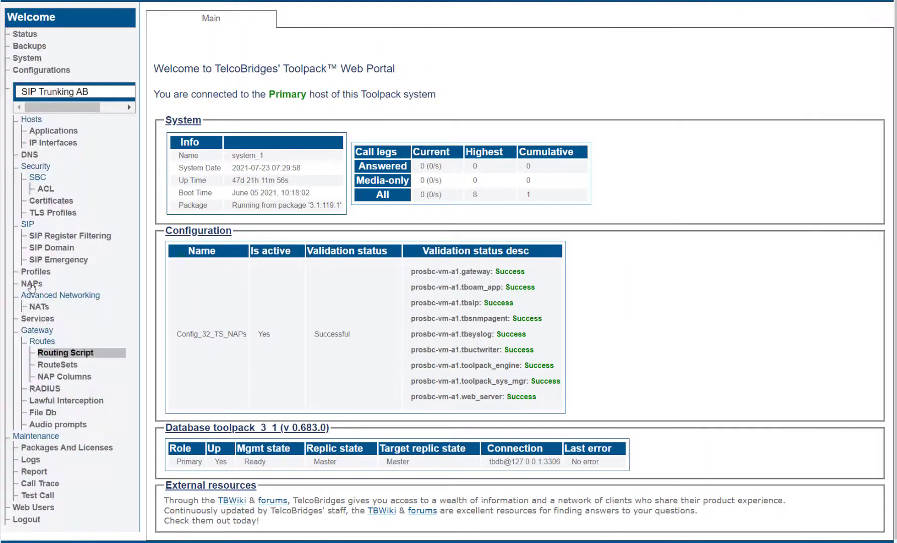
# - Create a network access point named ITSP_NAP with the default profile and assign the SIP_TS_Public transport server to it
pyautogui.click(31, 285)
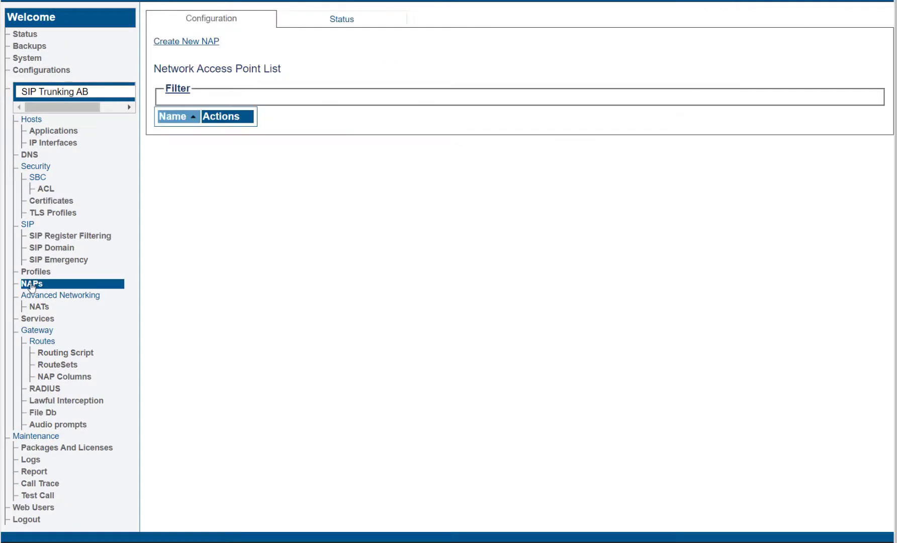
pyautogui.click(214, 42)
pyautogui.write('ITSP')
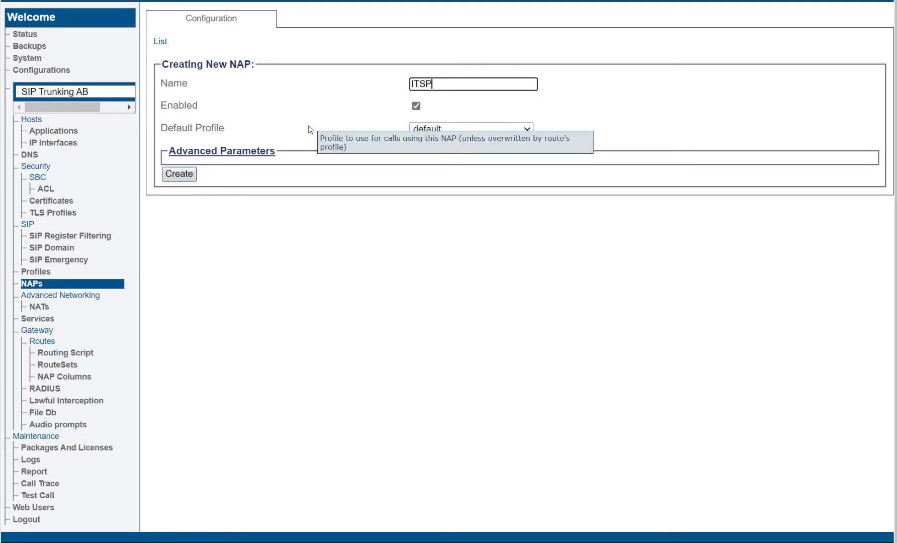
pyautogui.write('_NAP')
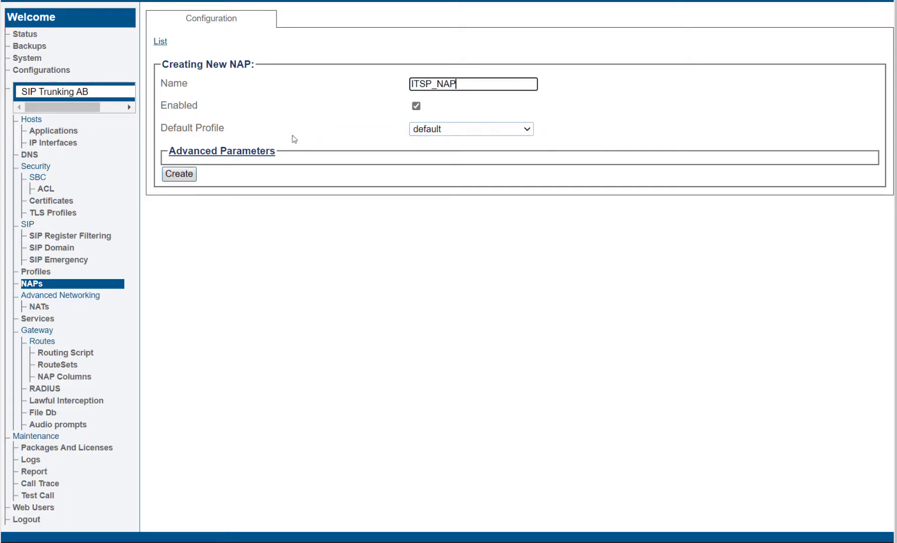
pyautogui.click(176, 175)
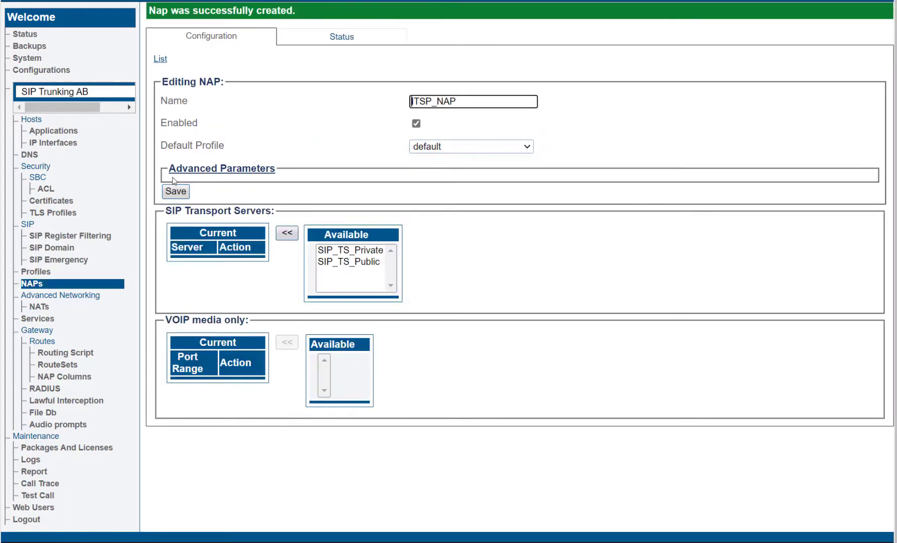
pyautogui.click(329, 262)
pyautogui.click(287, 234)
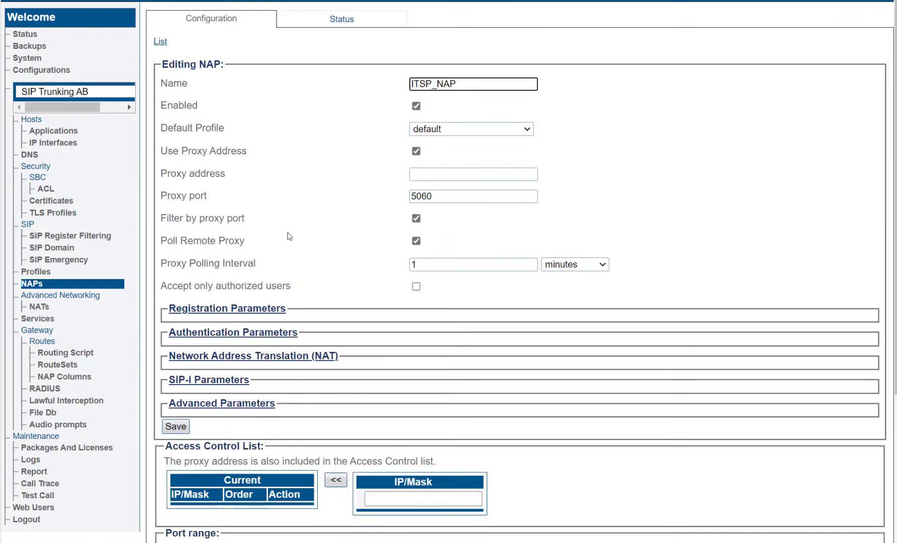
pyautogui.click(427, 174)
pyautogui.write('192.168.103.8')
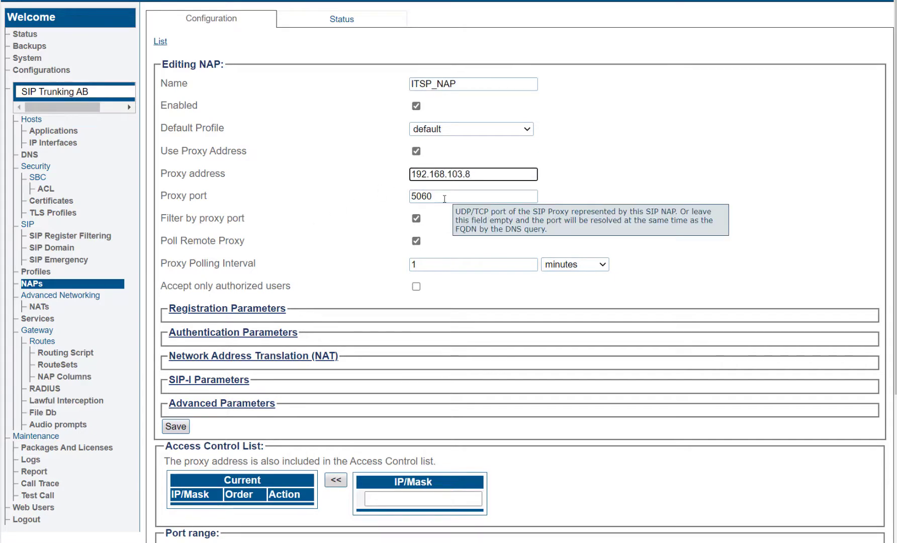
pyautogui.scroll(-2, 445, 202)
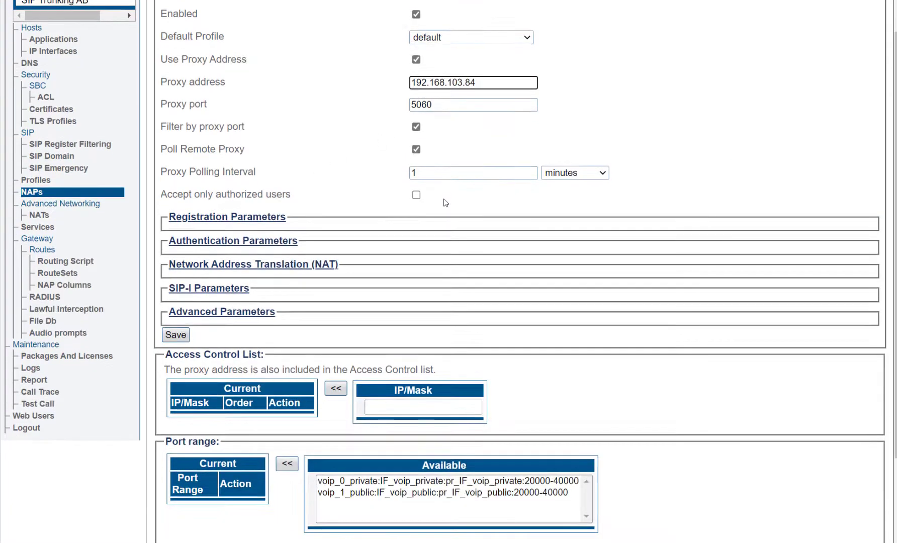
pyautogui.scroll(-2, 445, 203)
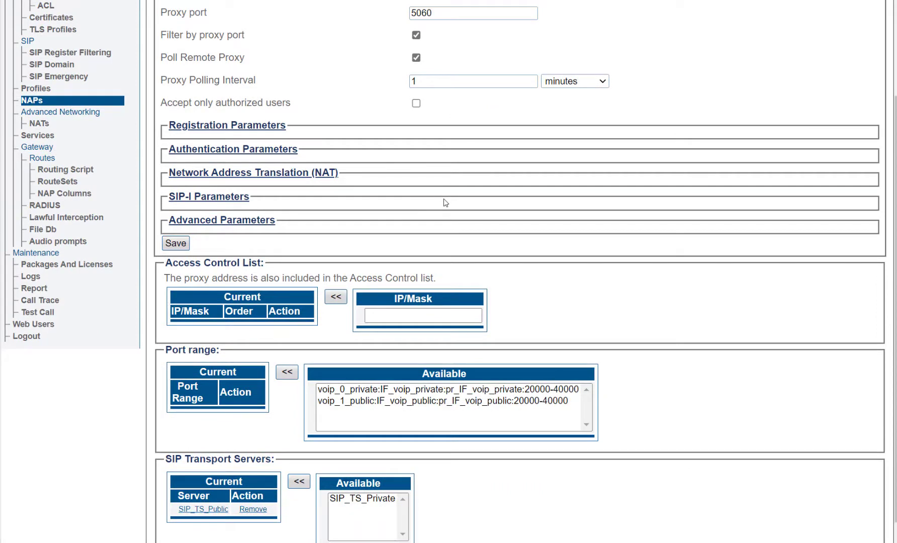
pyautogui.click(419, 403)
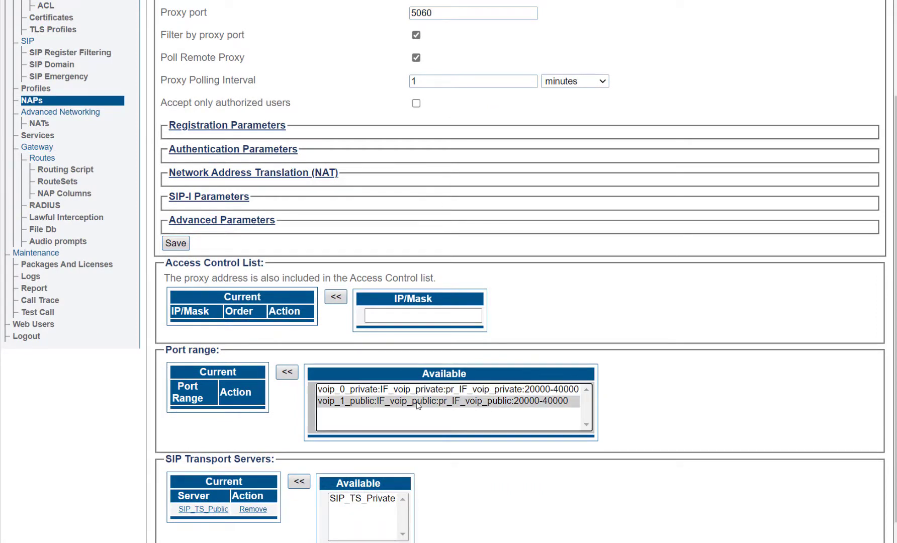
pyautogui.click(287, 372)
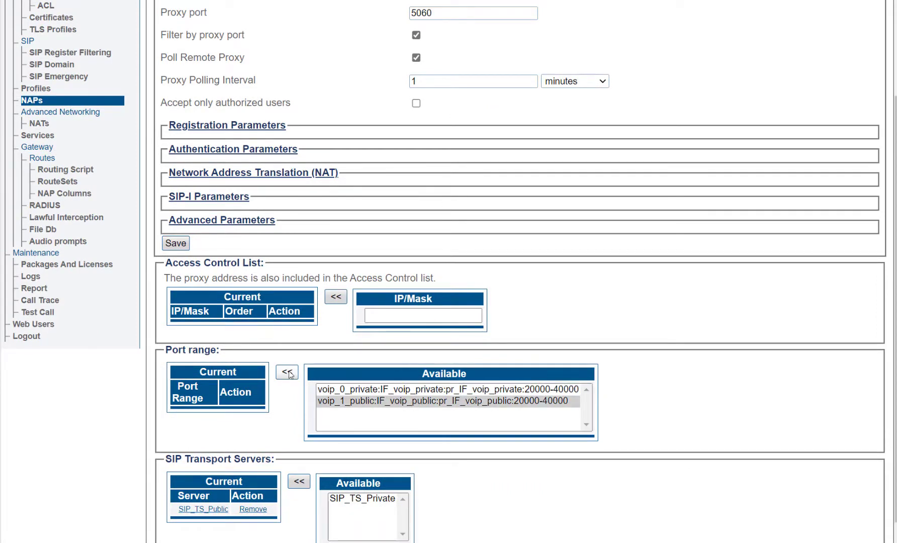
pyautogui.scroll(1, 183, 289)
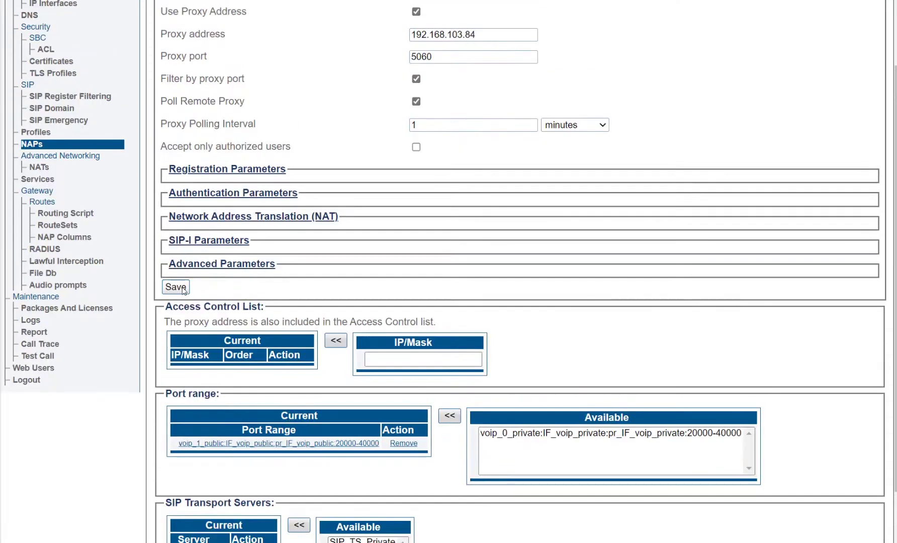
pyautogui.click(183, 289)
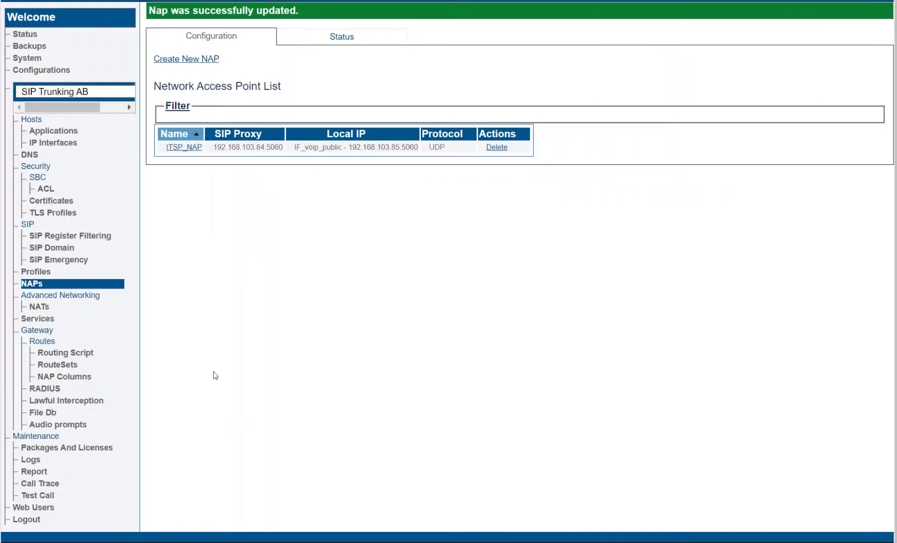
# - Create a second network access point named NAP_Softphone and assign the SIP_TS_Private transport server to it
pyautogui.click(177, 59)
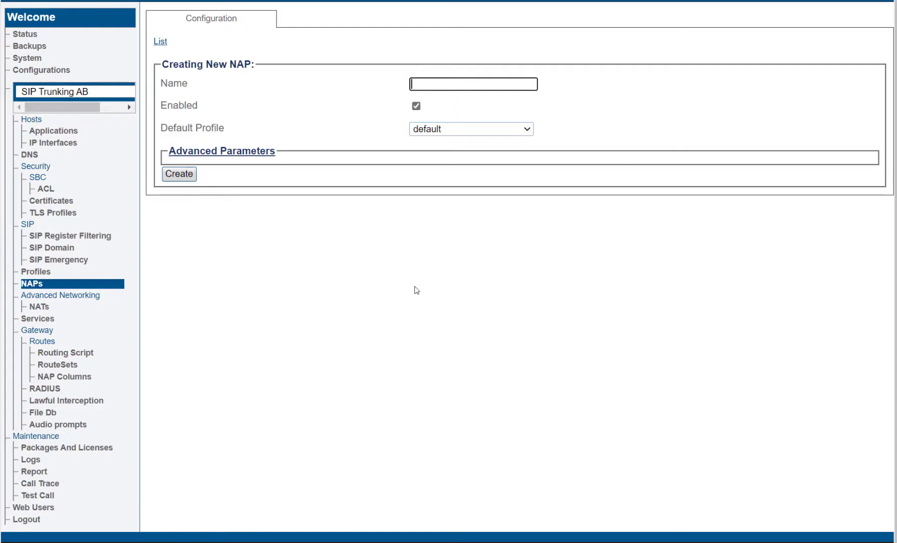
pyautogui.write('NAP_Softphone')
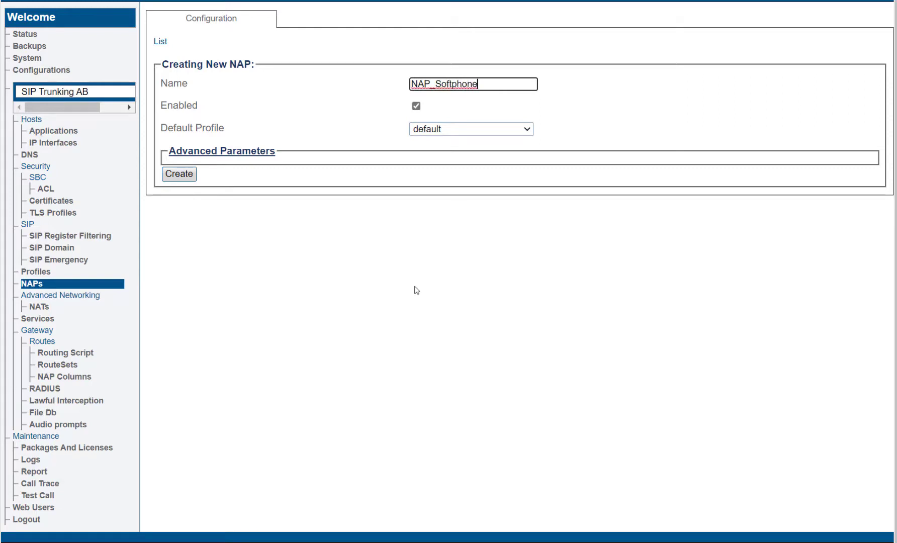
pyautogui.click(168, 176)
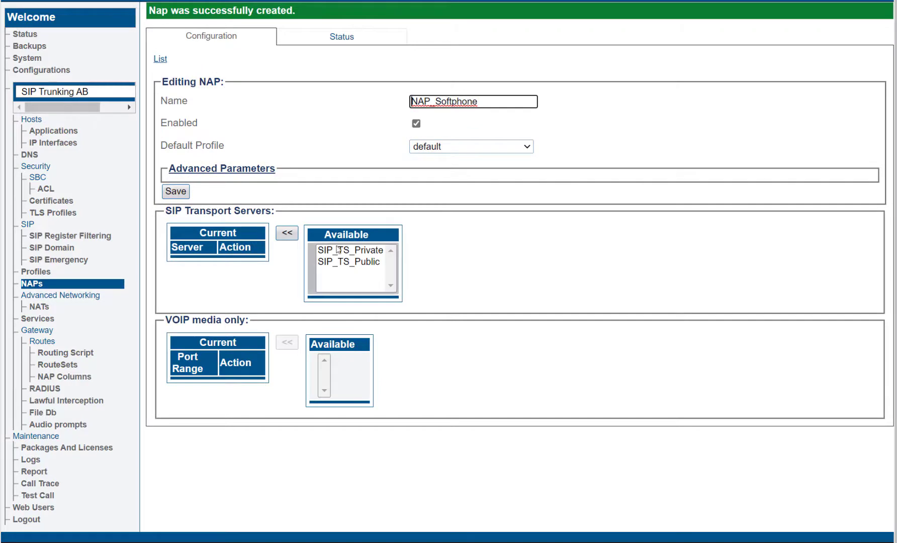
pyautogui.click(351, 251)
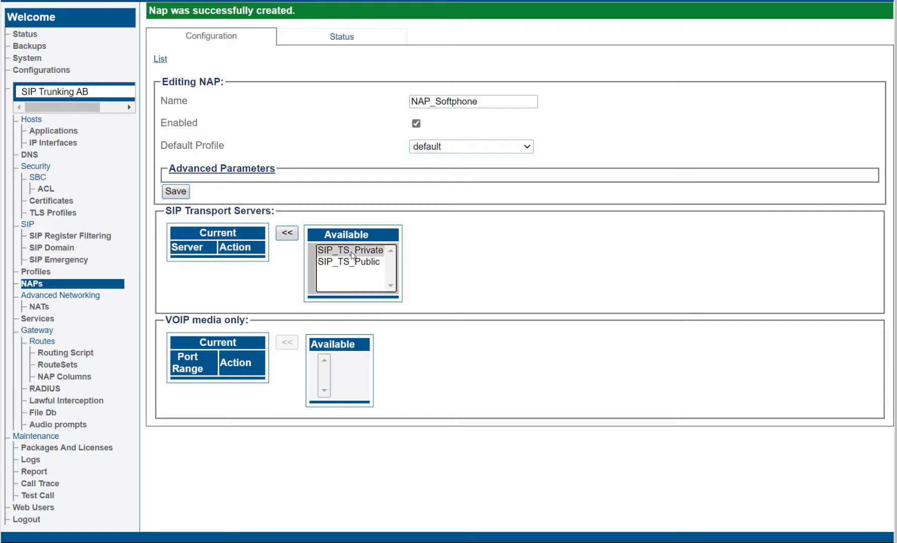
pyautogui.click(287, 234)
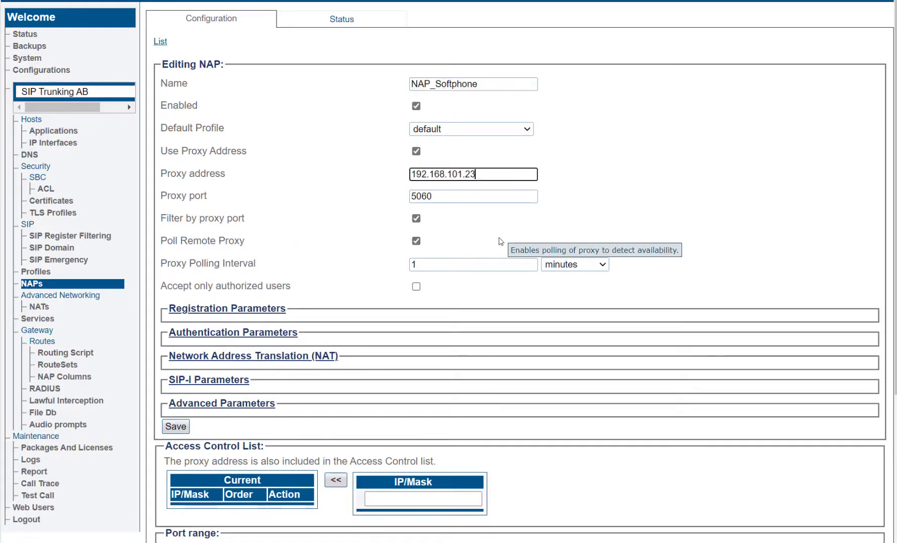
pyautogui.write('7')
pyautogui.scroll(-4, 501, 241)
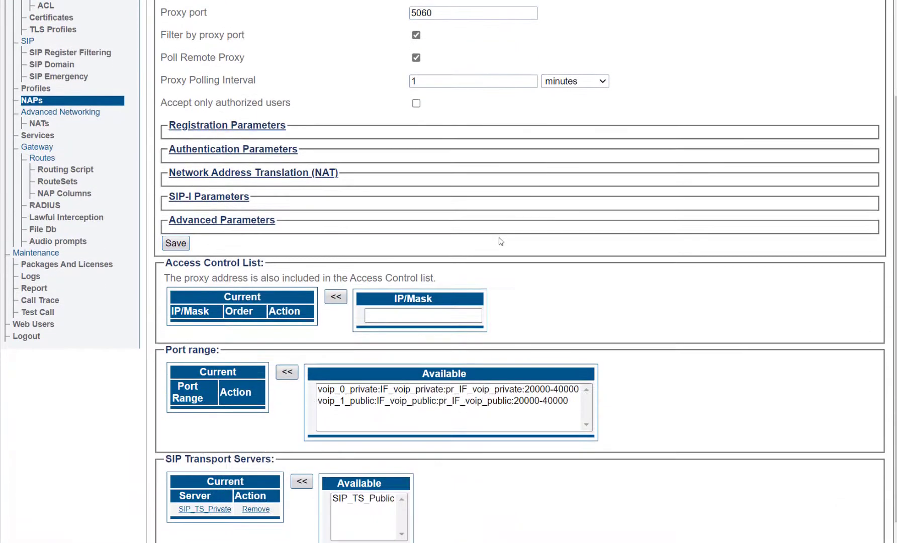
pyautogui.click(404, 392)
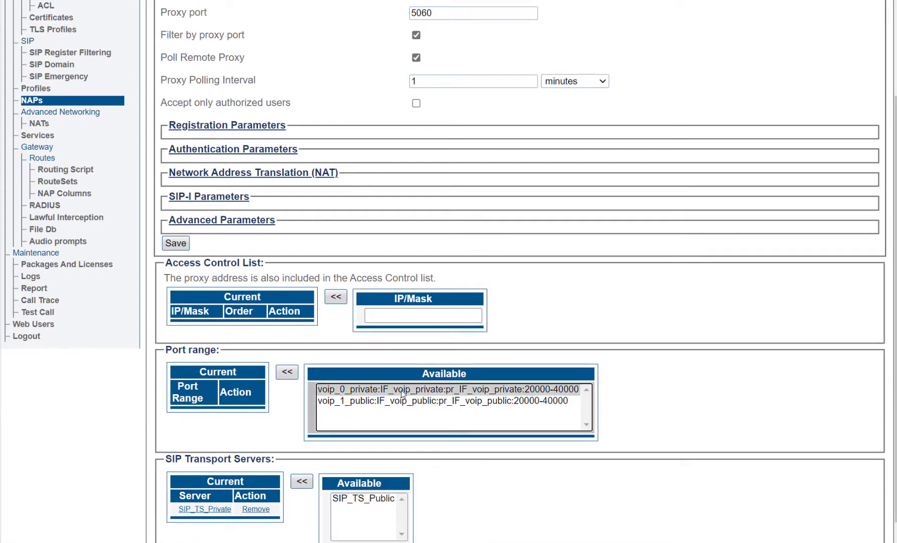
pyautogui.click(284, 373)
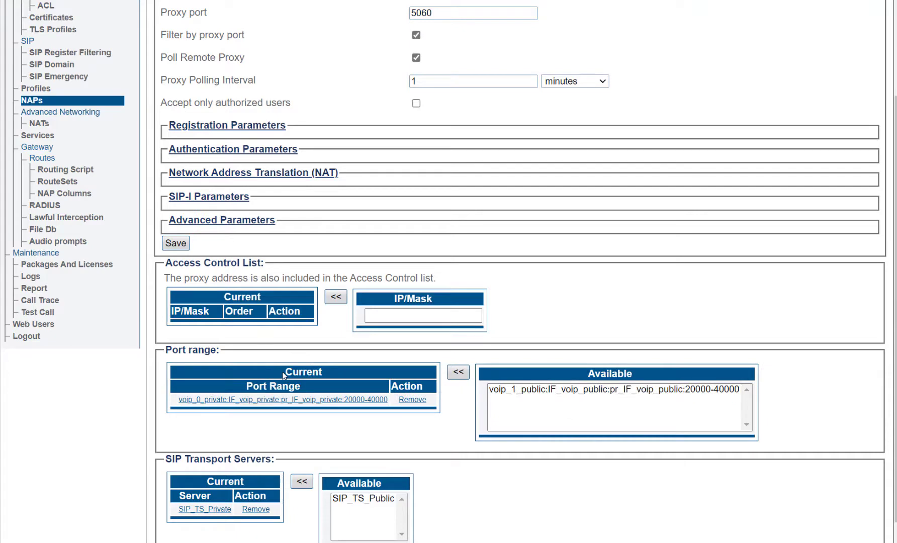
pyautogui.click(181, 246)
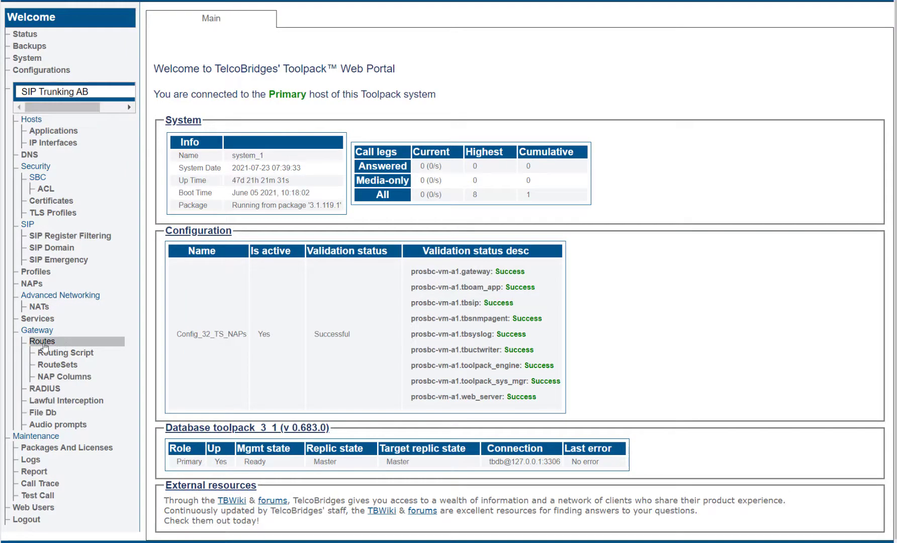
# - Create a static route named Public_to_private with ITSP_NAP as the incoming NAP and NAP_Softphone as the remapped NAP
pyautogui.click(42, 342)
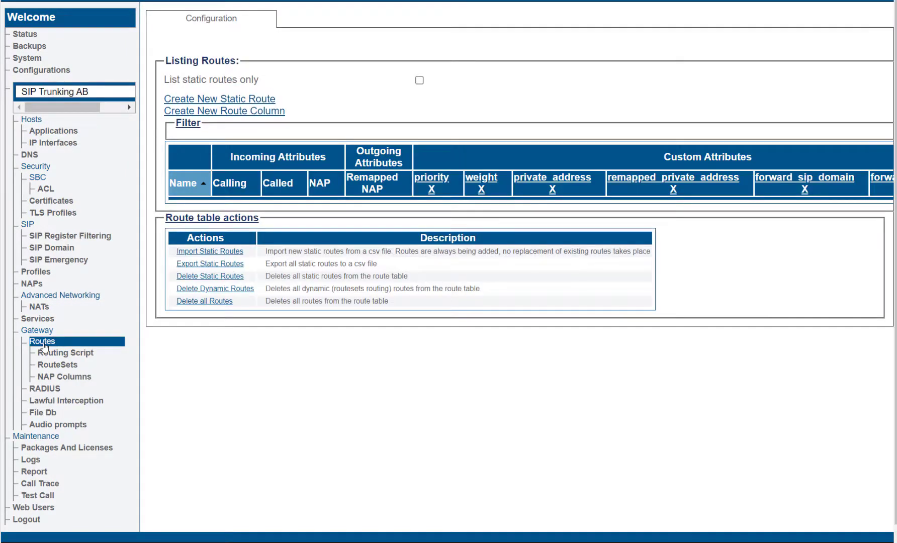
pyautogui.click(220, 99)
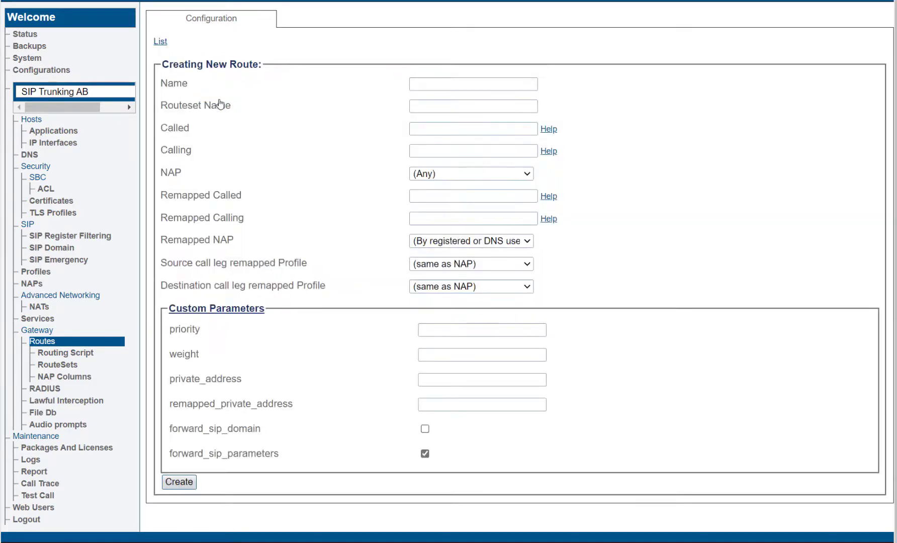
pyautogui.click(426, 85)
pyautogui.write('Public_to_pr')
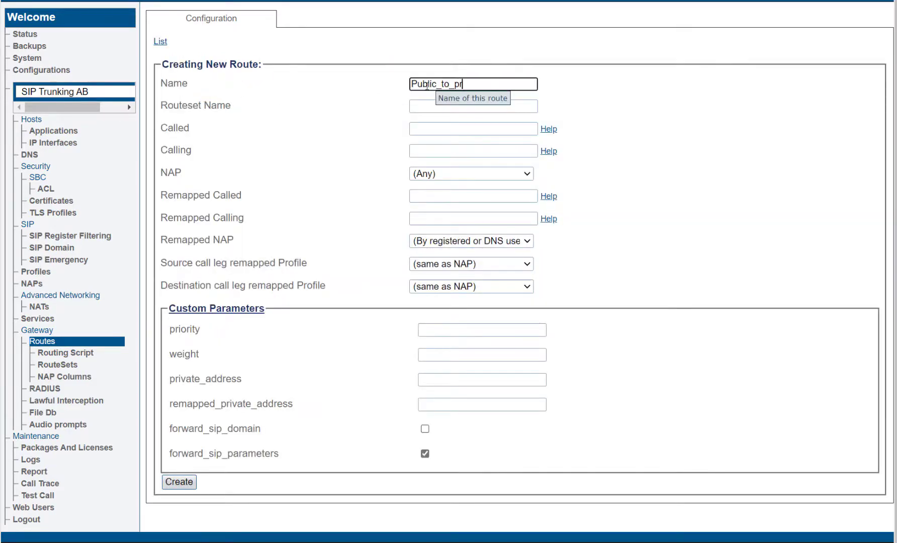
pyautogui.write('ivate')
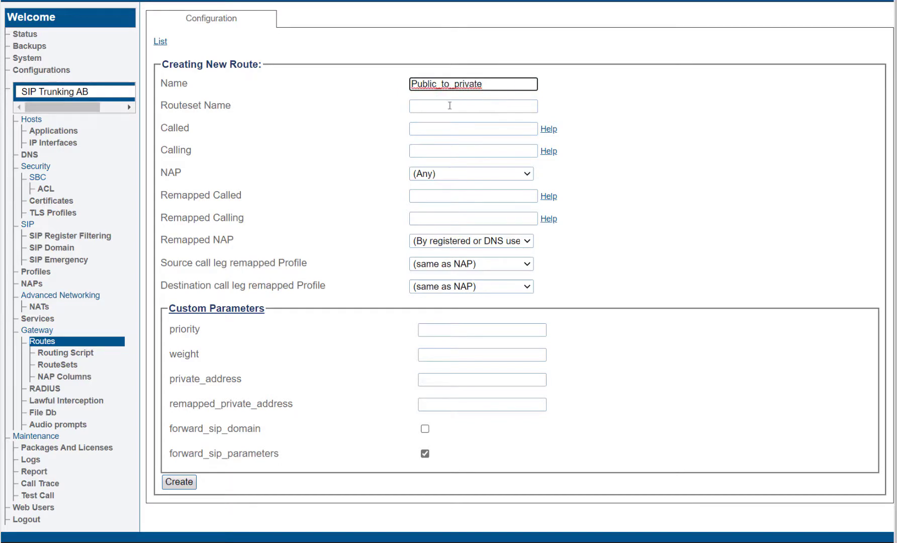
pyautogui.click(527, 174)
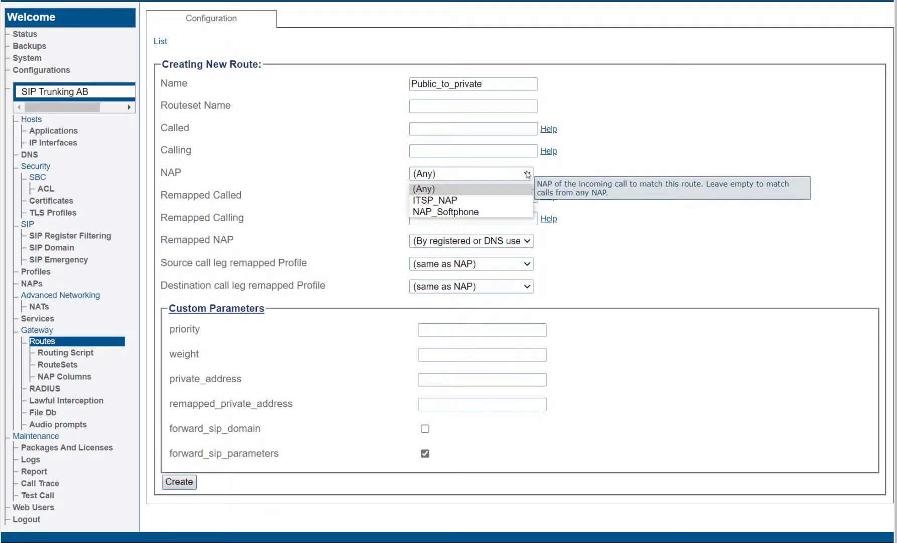
pyautogui.click(459, 202)
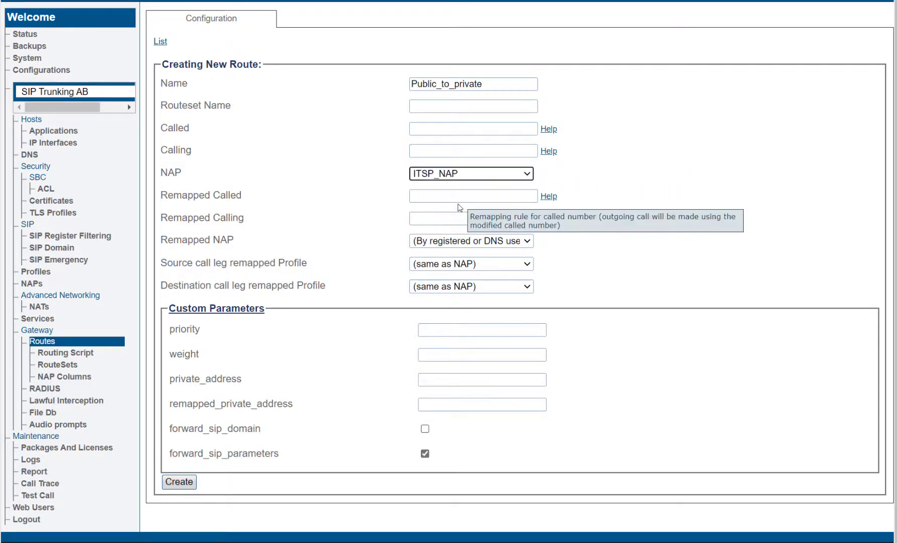
pyautogui.click(526, 241)
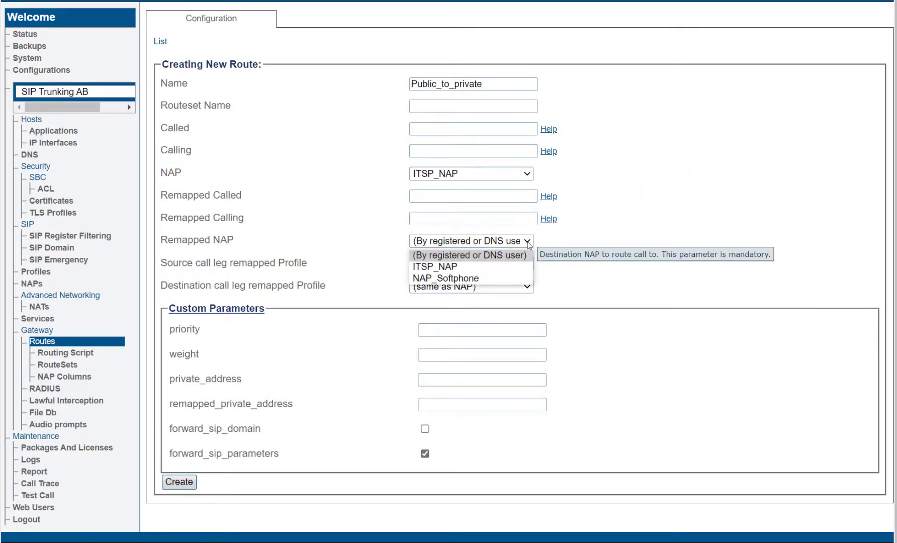
pyautogui.click(472, 280)
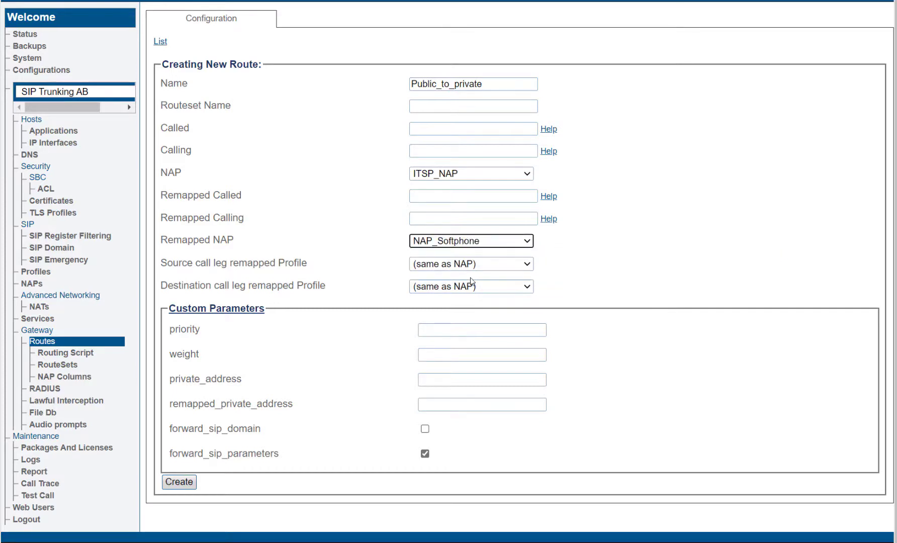
pyautogui.click(170, 483)
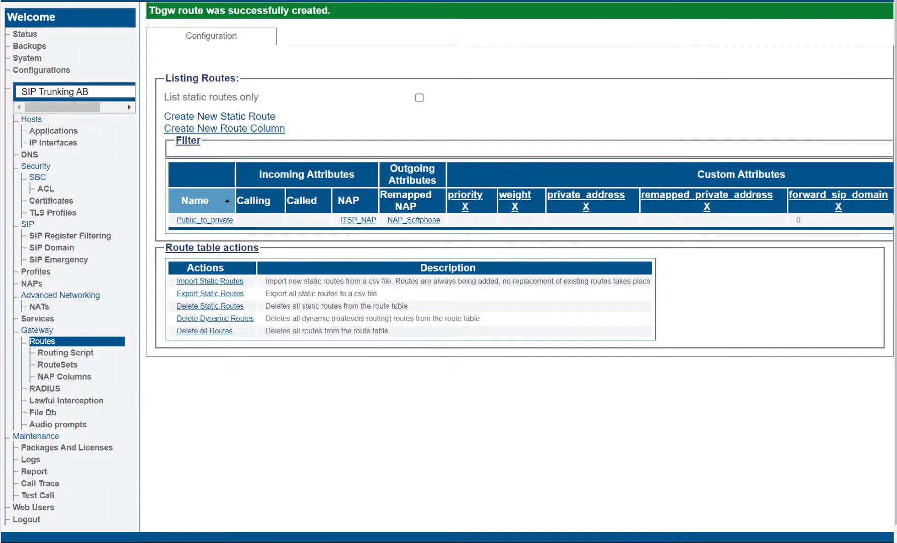
# - Create a static route named Private_to_public with NAP_Softphone as the incoming NAP and ITSP_NAP as the remapped NAP
pyautogui.click(226, 118)
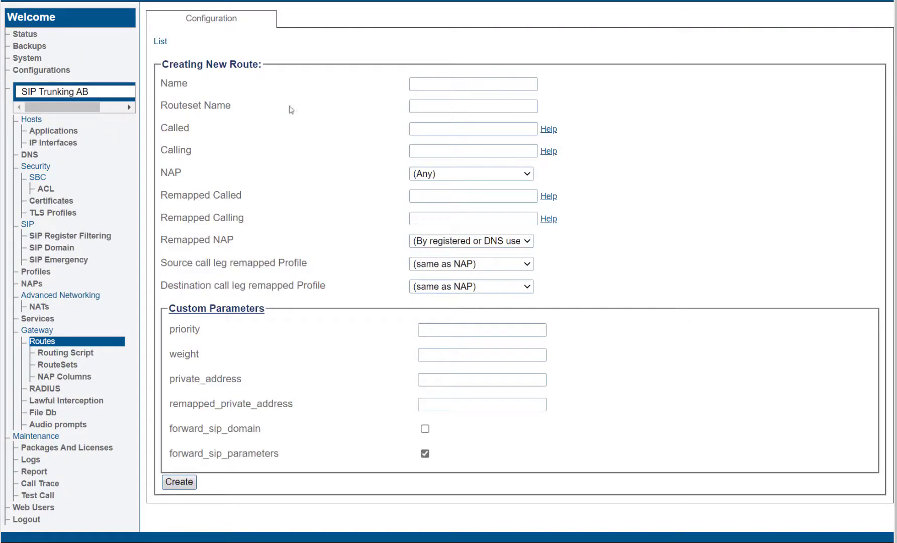
pyautogui.click(433, 83)
pyautogui.write('Private_to ')
pyautogui.write('pu')
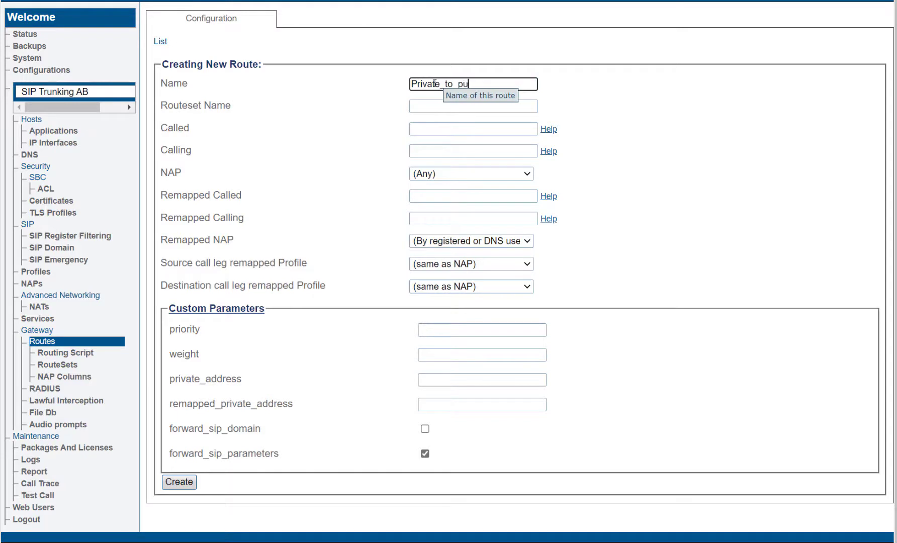
pyautogui.write('blic')
pyautogui.click(454, 176)
pyautogui.click(455, 211)
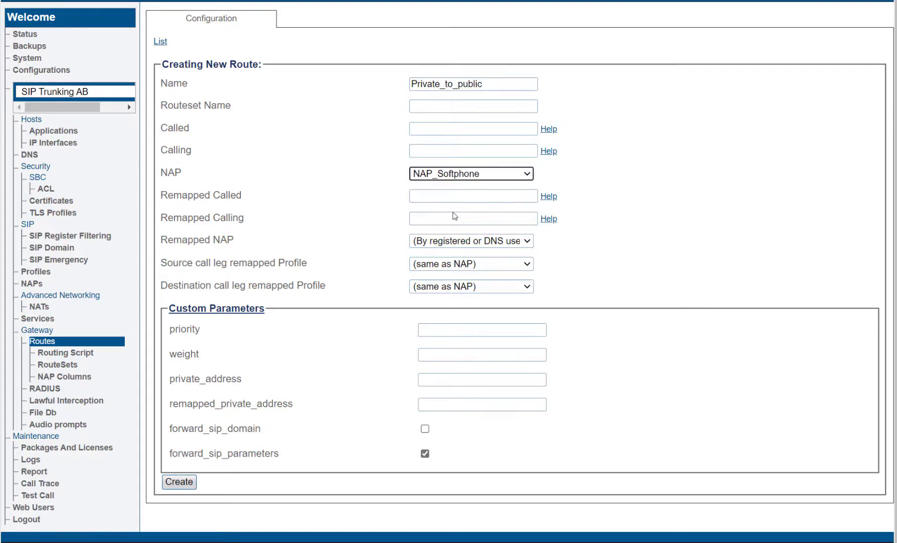
pyautogui.click(525, 242)
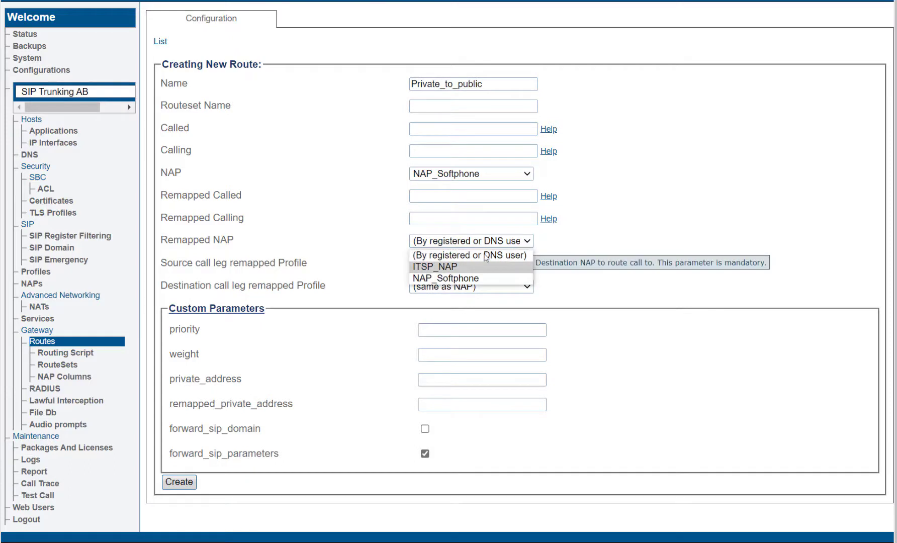
pyautogui.click(446, 267)
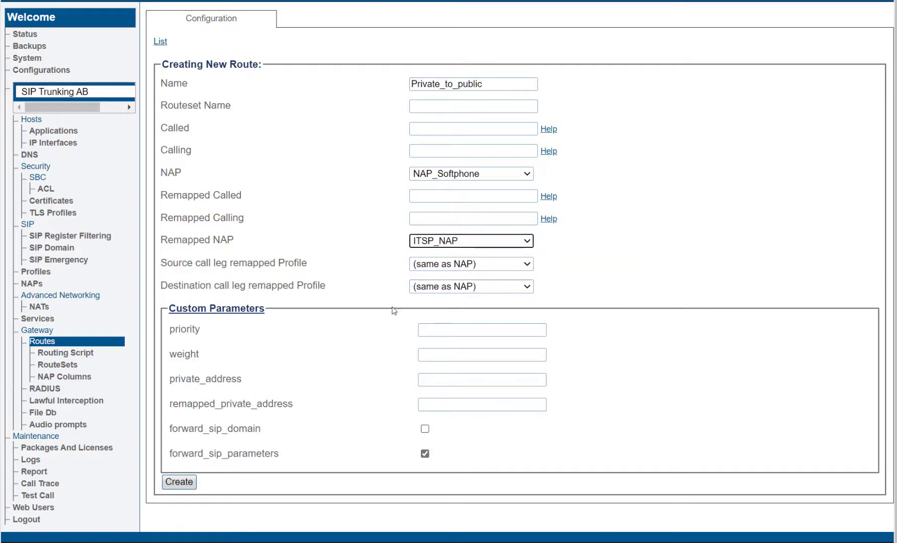
pyautogui.click(164, 487)
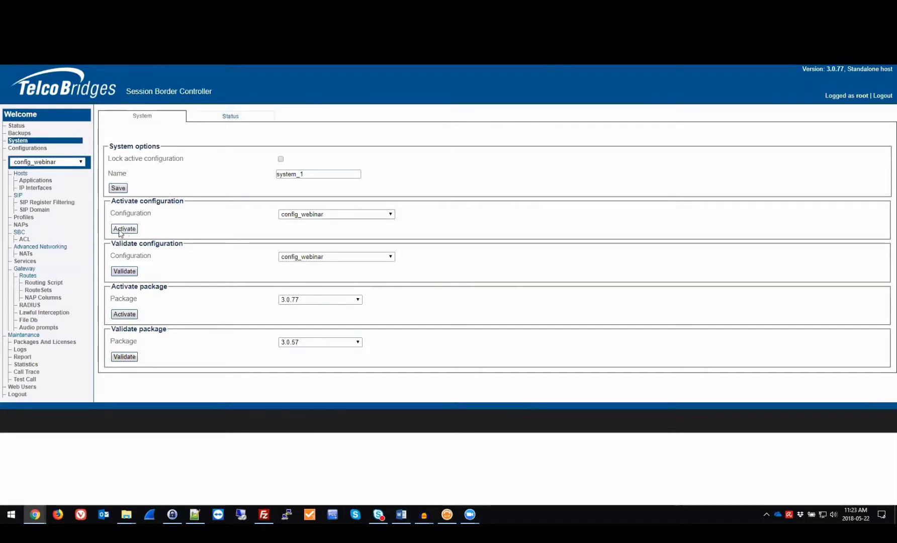
# - Activate the config_webinar configuration on the system
pyautogui.click(20, 142)
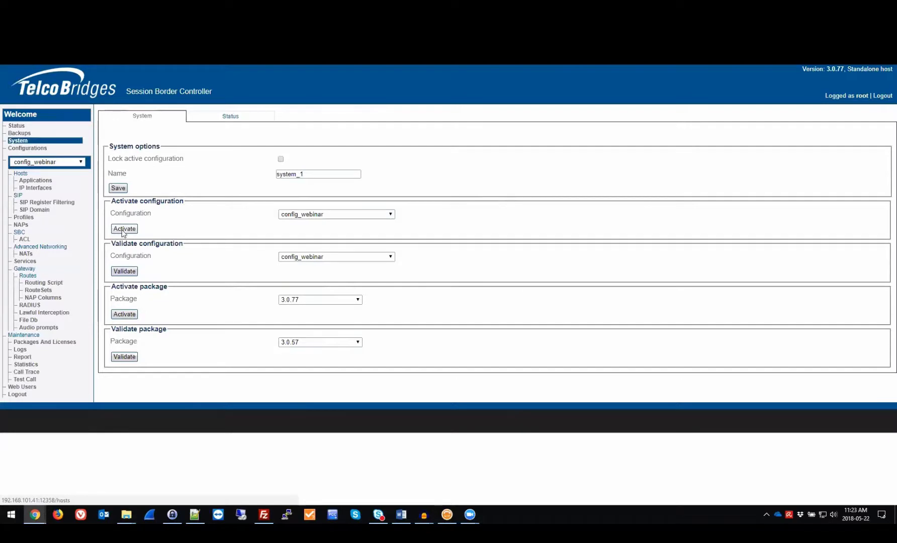
pyautogui.click(128, 230)
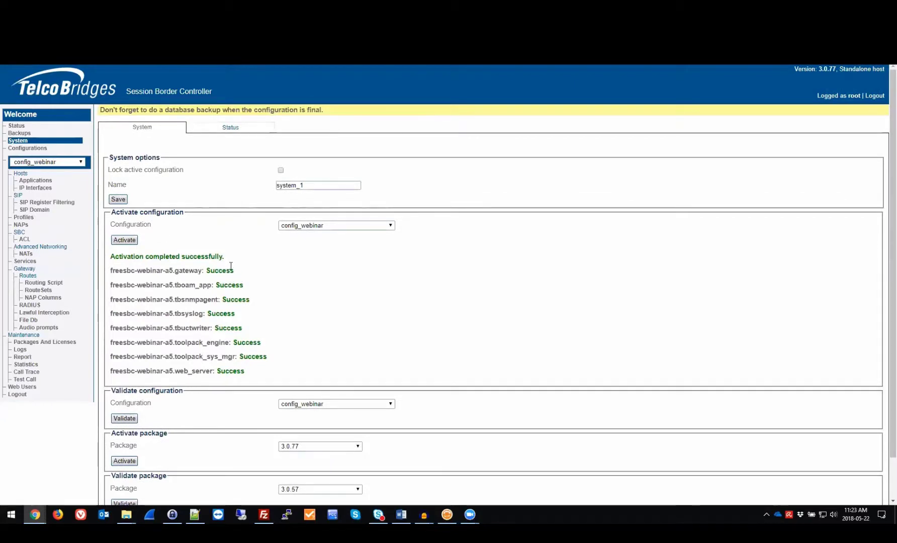
# - Check the availability of the NAPs in the system status and refresh the status once
pyautogui.click(16, 128)
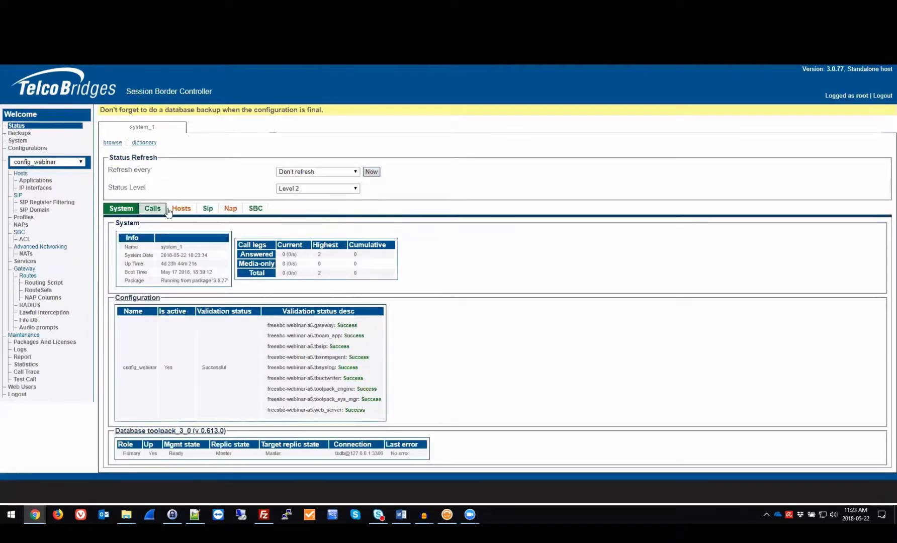
pyautogui.click(230, 210)
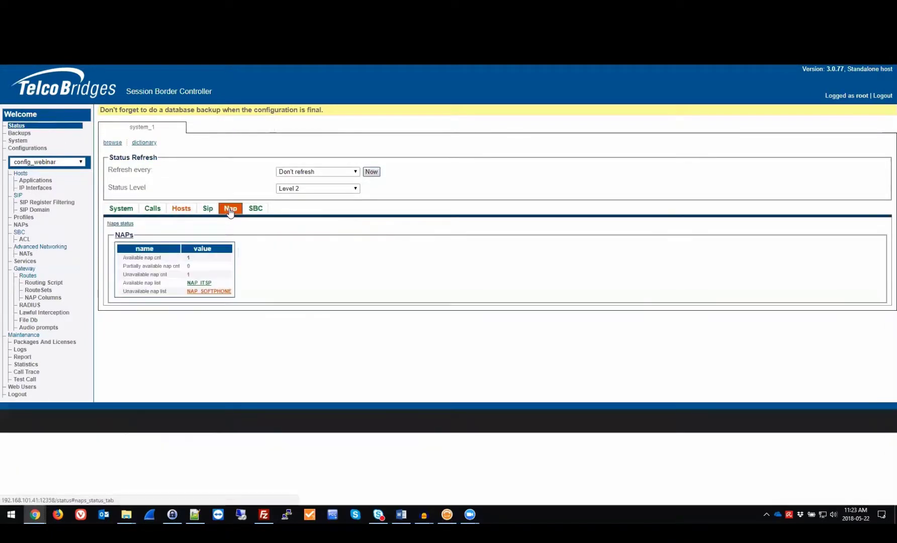
pyautogui.click(371, 173)
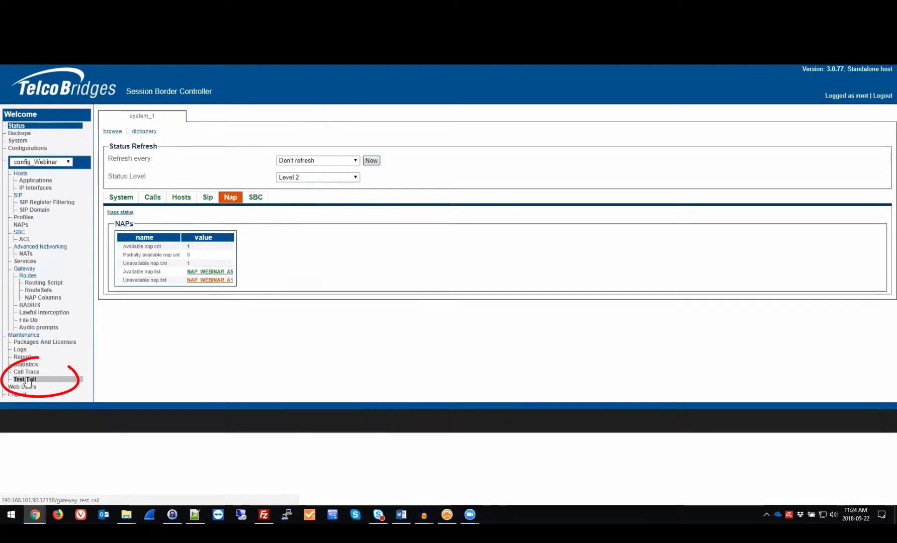
# - Review the outgoing test call settings and status, and examine the call trace of the incoming NAP_ITSP call leg
pyautogui.click(28, 380)
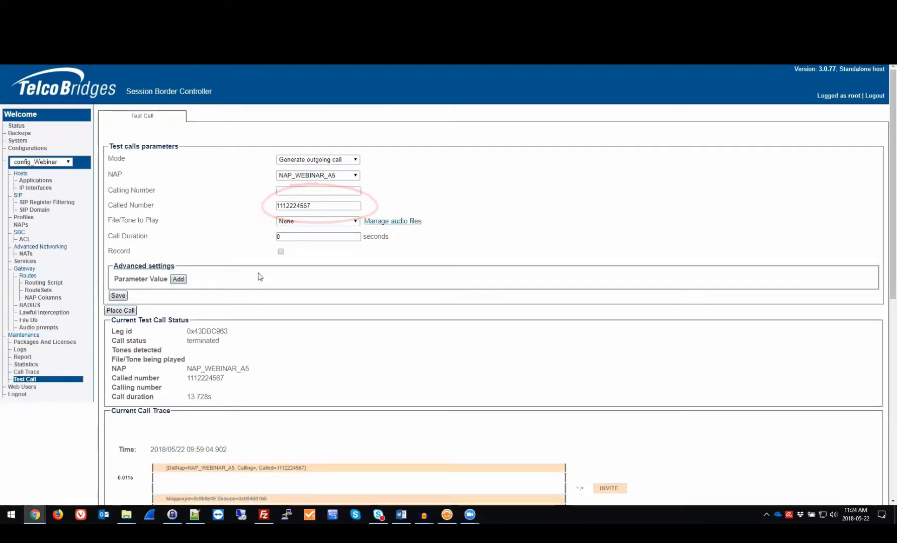
pyautogui.scroll(-1, 259, 276)
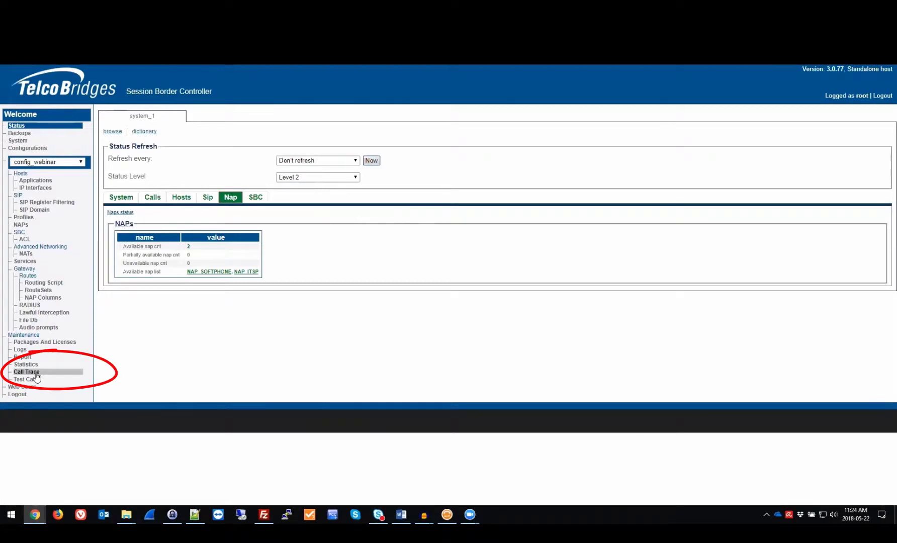
pyautogui.click(35, 373)
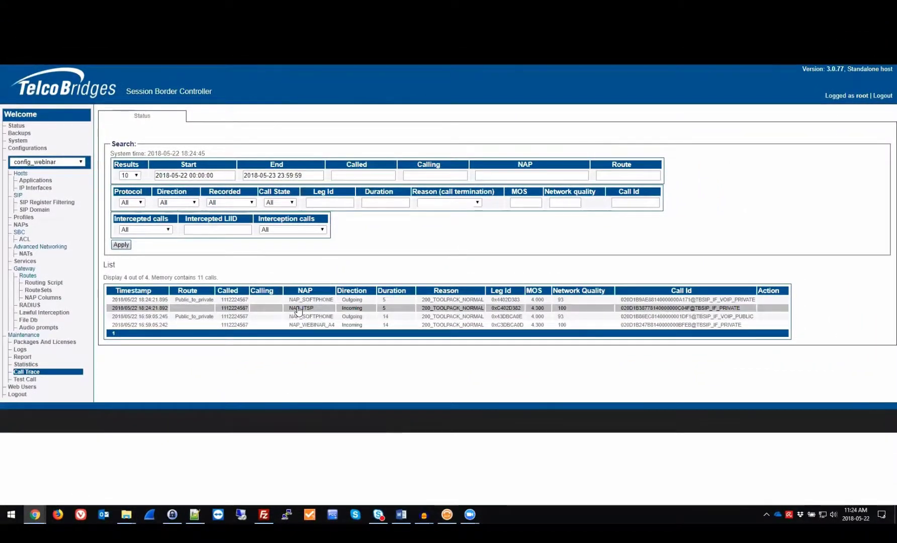
pyautogui.click(298, 310)
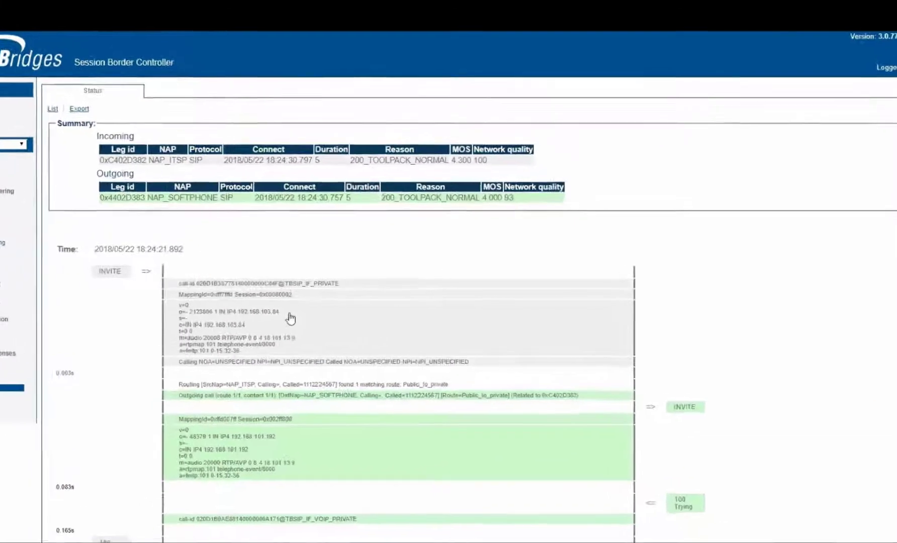